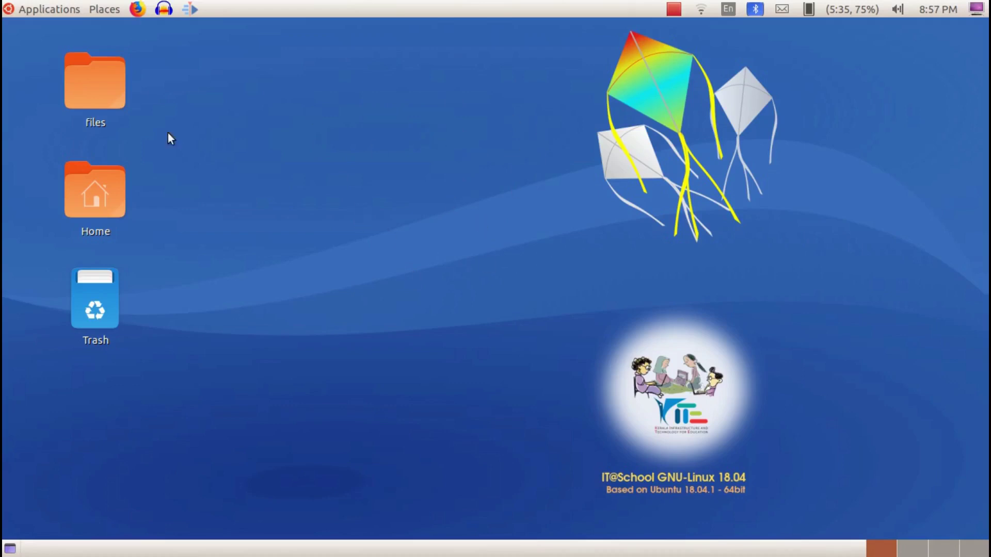
Launch GNU Image Manipulation Program from the Applications > Graphics menu.
{"action": "left_click", "coordinate": [58, 12]}
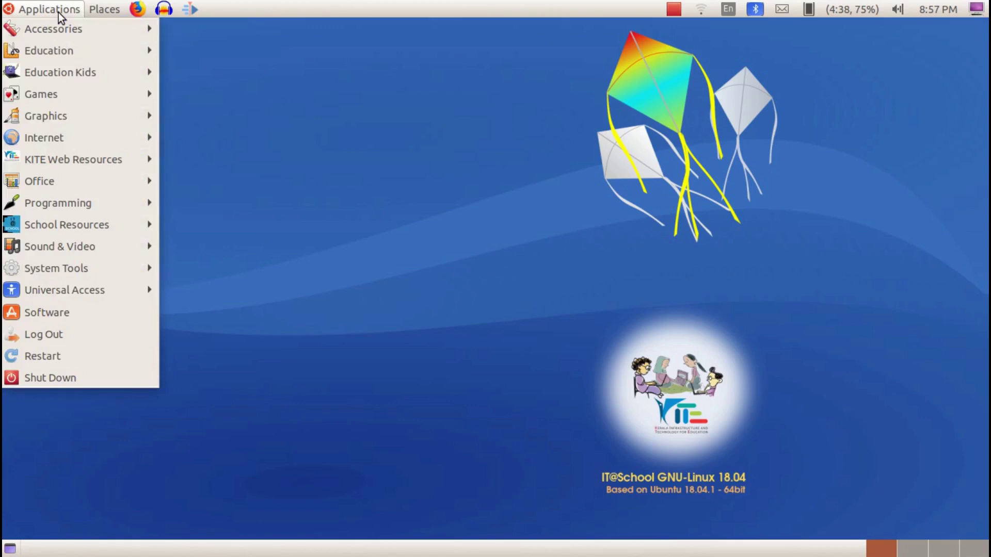
{"action": "mouse_move", "coordinate": [78, 115]}
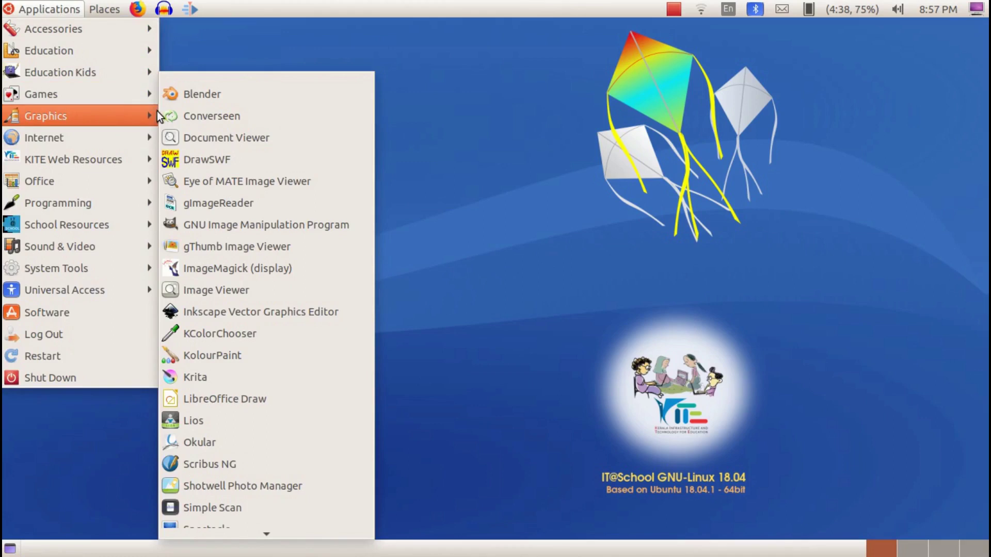
{"action": "left_click", "coordinate": [187, 225]}
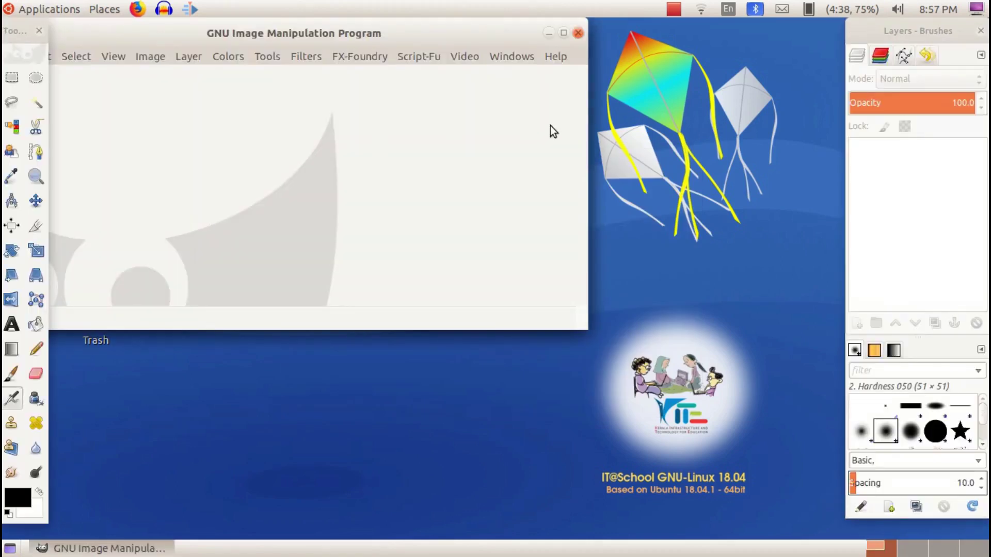
Close the toolbox and Layers–Brushes dock, move the image window aside, and quit GIMP.
{"action": "left_click", "coordinate": [578, 34]}
{"action": "left_click", "coordinate": [42, 29]}
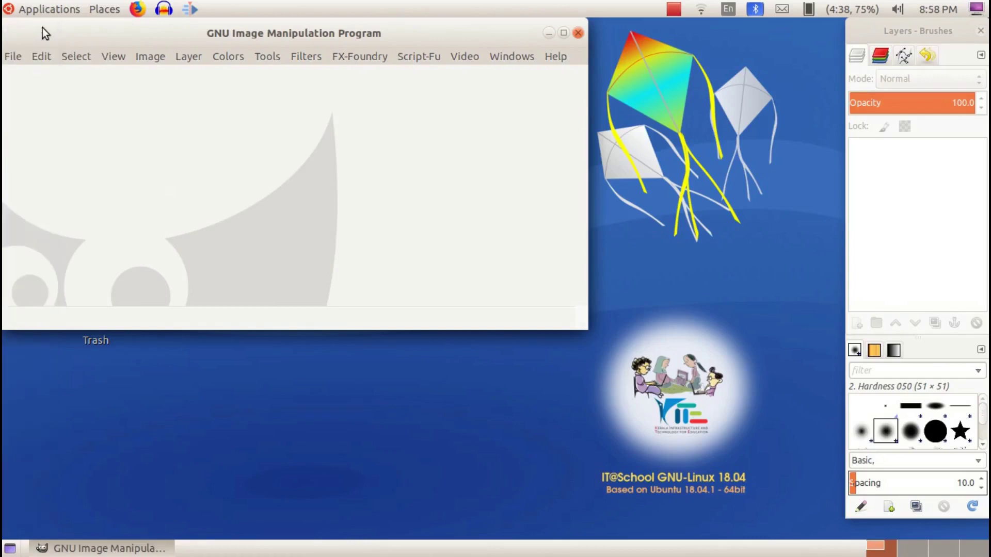
{"action": "left_click", "coordinate": [980, 32]}
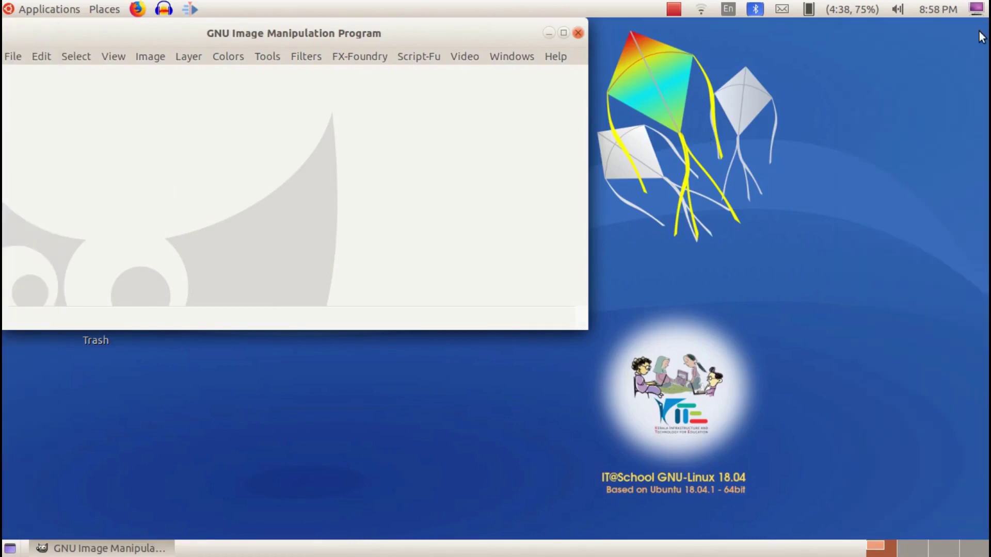
{"action": "left_click_drag", "start_coordinate": [501, 28], "coordinate": [699, 28]}
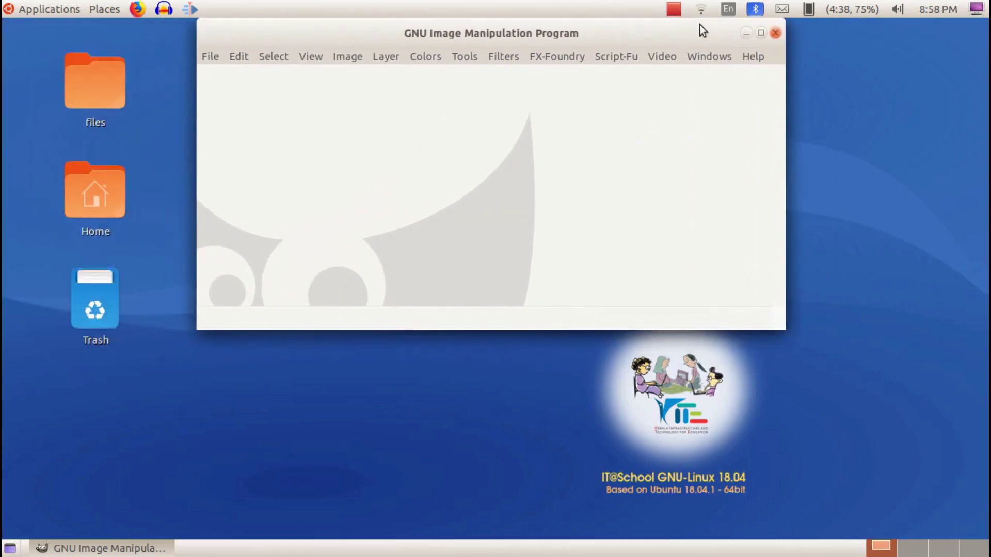
{"action": "left_click", "coordinate": [776, 33]}
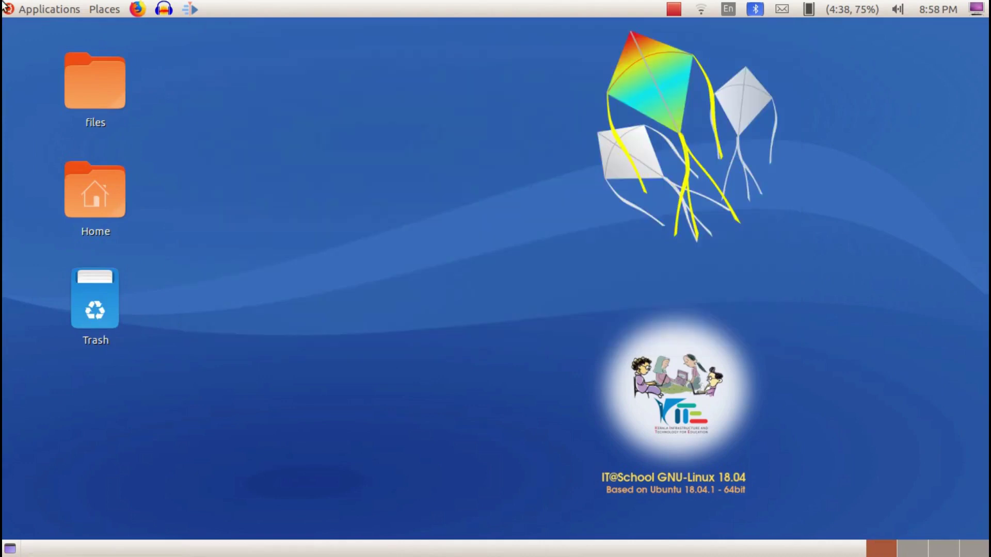
Relaunch GIMP from Applications > Graphics, opening only its empty image window.
{"action": "left_click", "coordinate": [55, 11]}
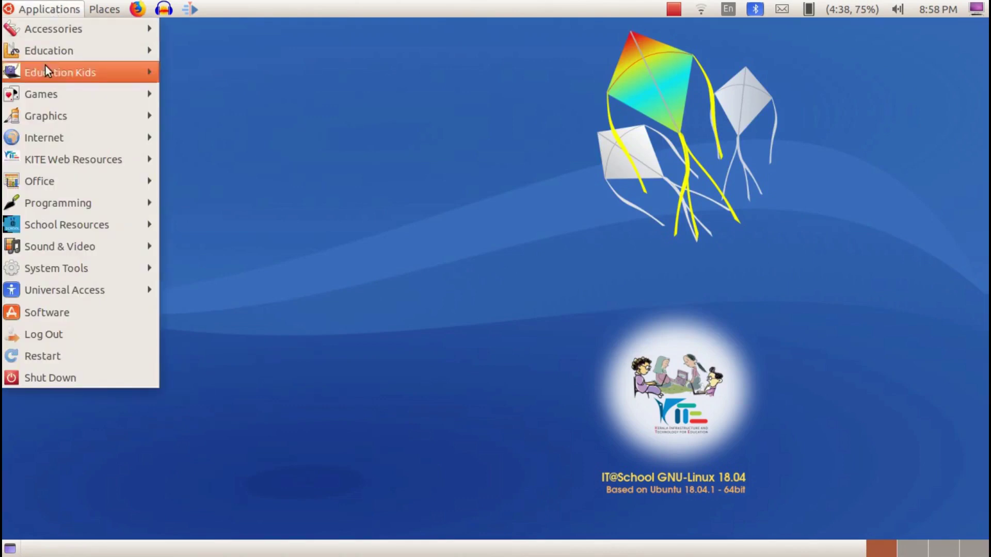
{"action": "mouse_move", "coordinate": [44, 116]}
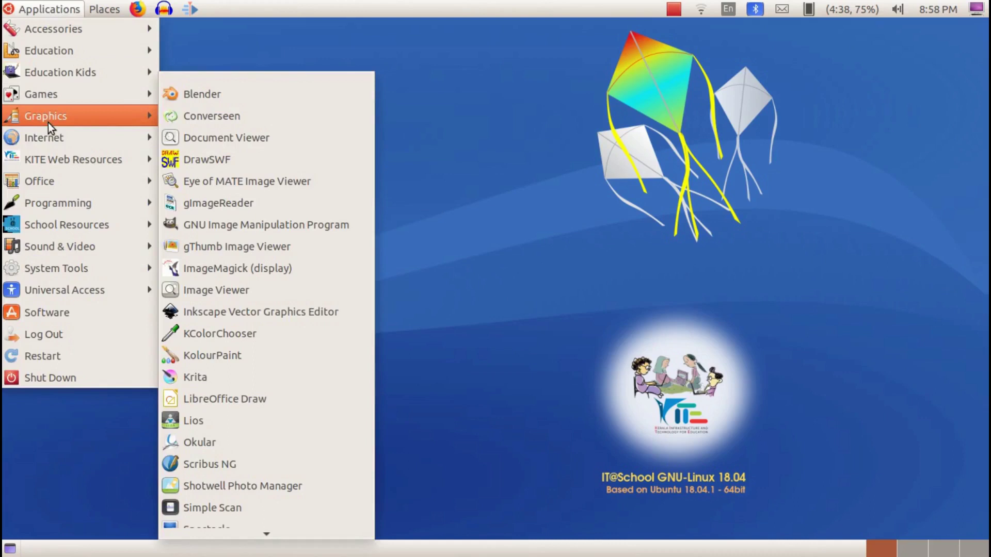
{"action": "left_click", "coordinate": [208, 225]}
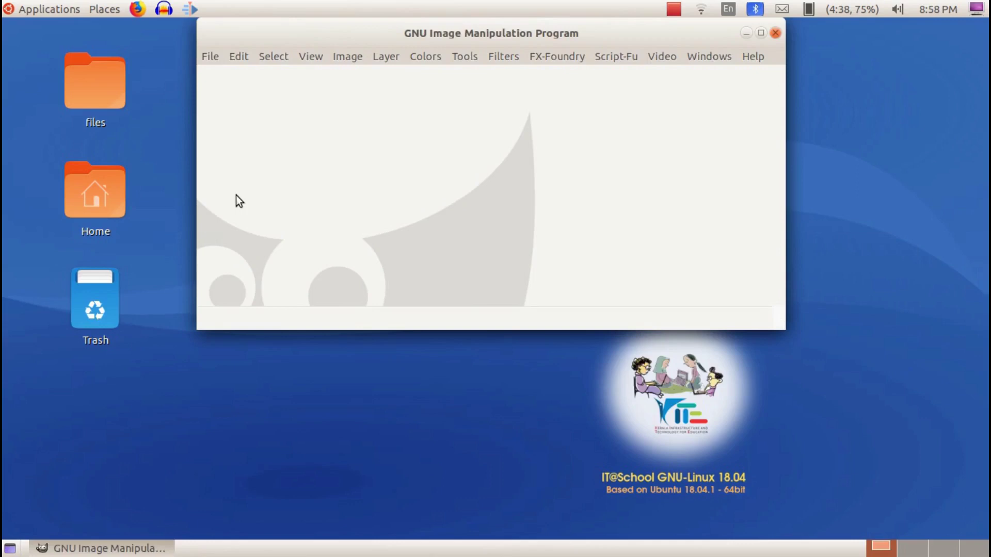
Restore the Layers–Brushes dock and place a new toolbox left of the image window.
{"action": "left_click", "coordinate": [715, 56]}
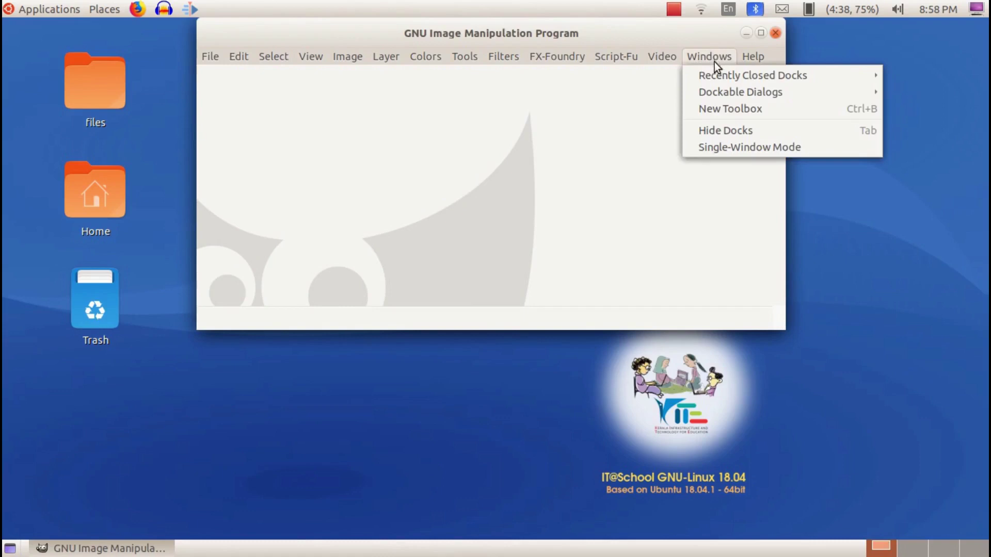
{"action": "mouse_move", "coordinate": [752, 76]}
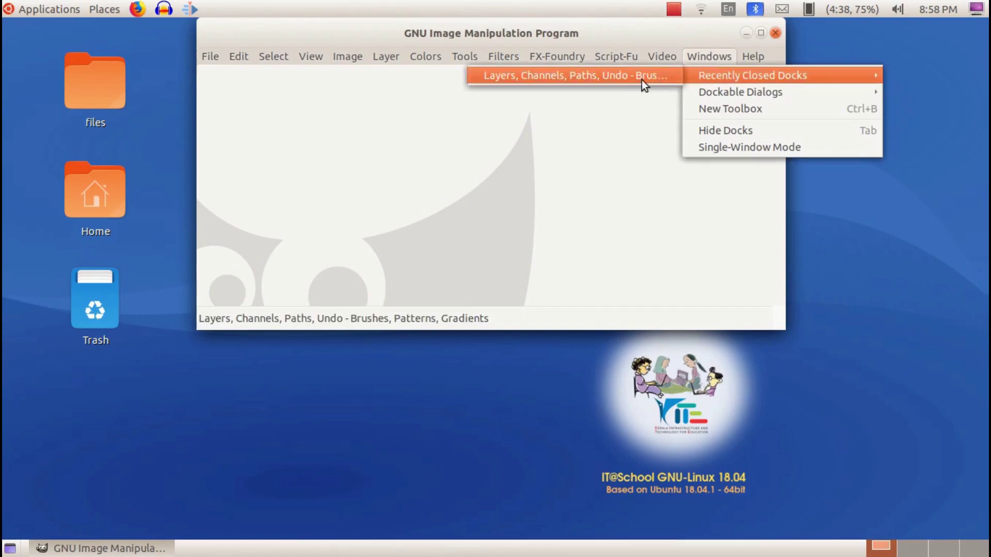
{"action": "left_click", "coordinate": [629, 79]}
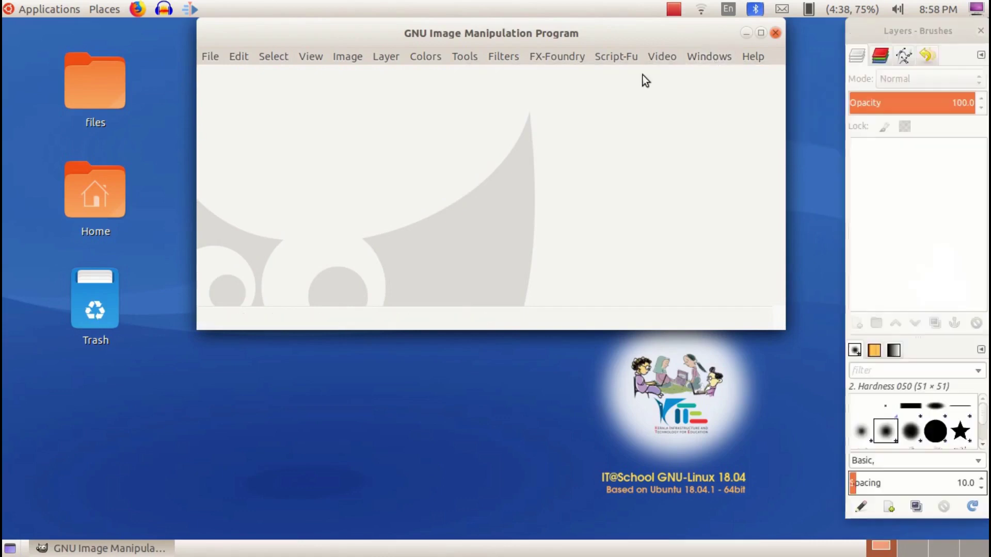
{"action": "left_click", "coordinate": [707, 57]}
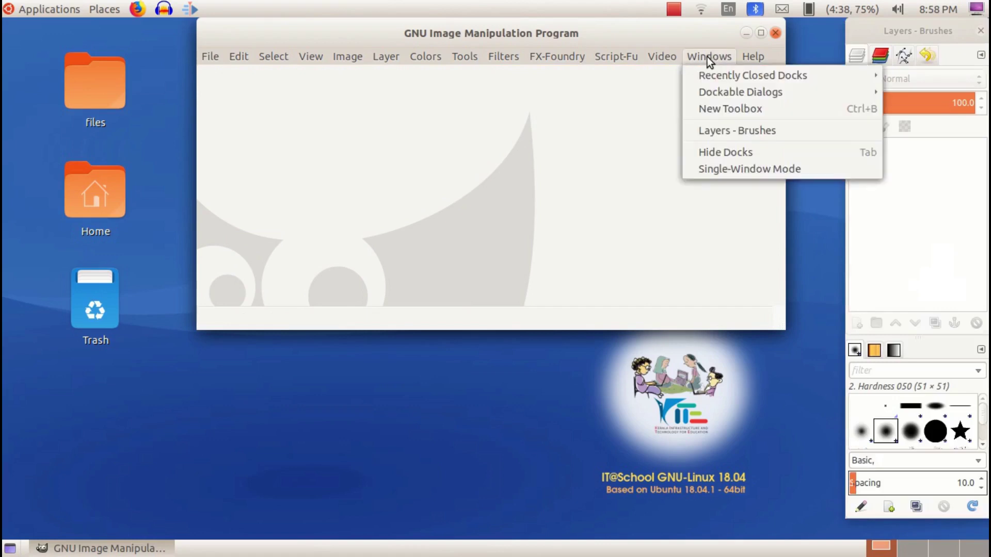
{"action": "left_click", "coordinate": [718, 114]}
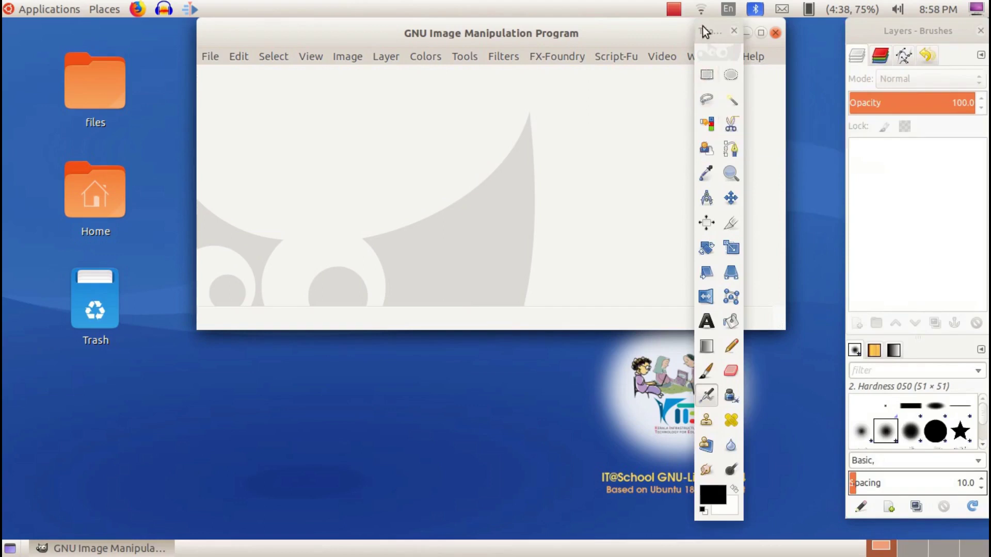
{"action": "mouse_move", "coordinate": [703, 29]}
{"action": "left_mouse_down"}
{"action": "mouse_move", "coordinate": [173, 78]}
{"action": "mouse_move", "coordinate": [134, 22]}
{"action": "left_mouse_up"}
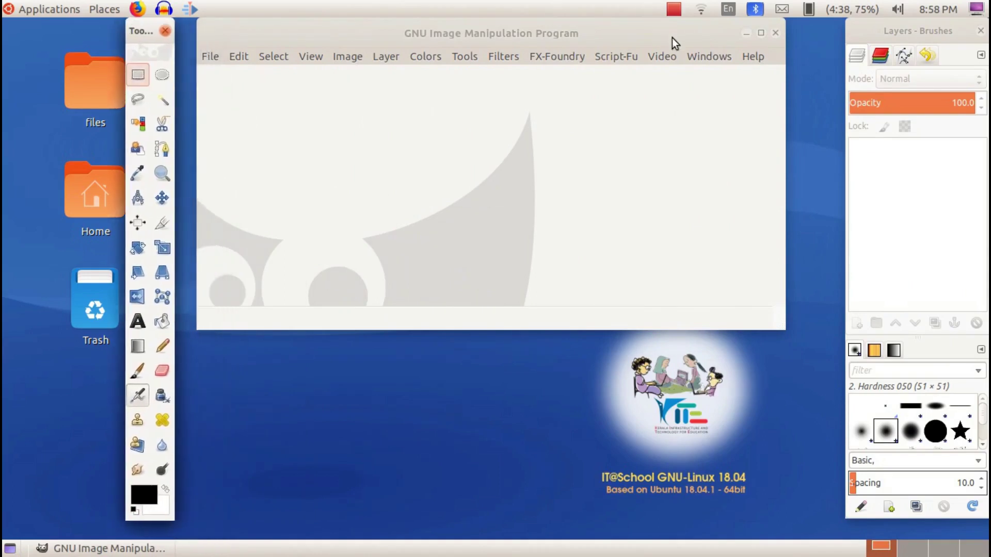
Dismiss the Windows menu unchanged and quit GIMP with all its windows.
{"action": "left_click", "coordinate": [716, 56]}
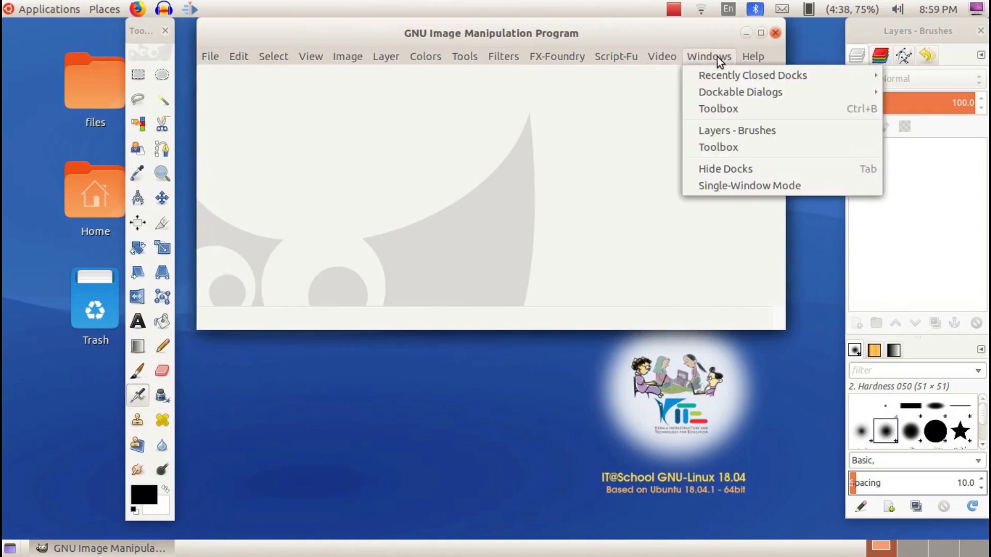
{"action": "left_click", "coordinate": [716, 56]}
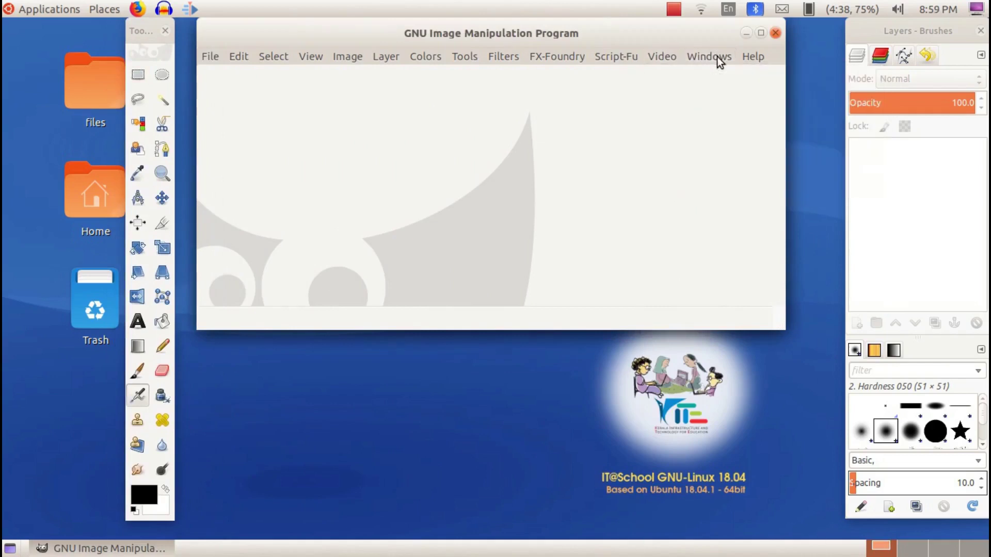
{"action": "left_click", "coordinate": [776, 32]}
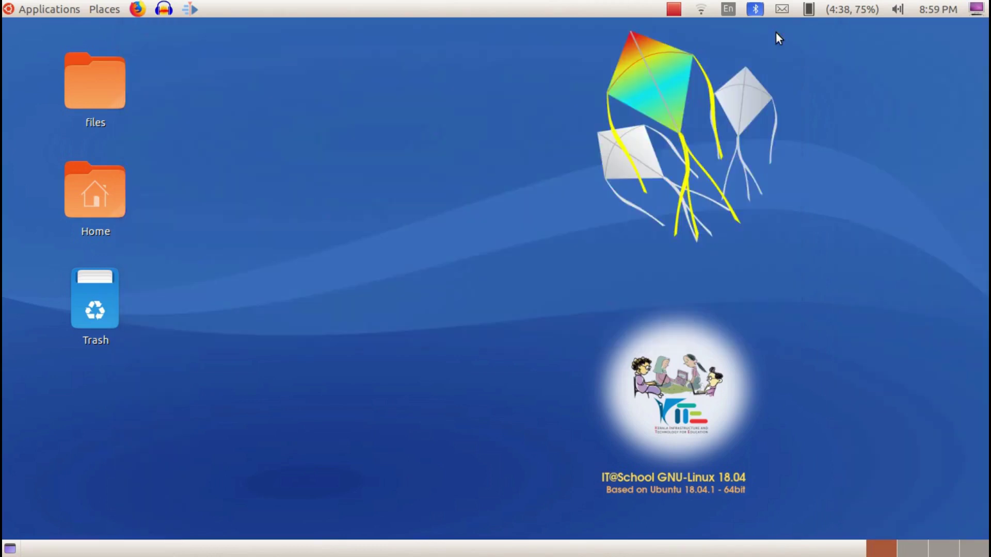
Start GIMP again from the Applications > Graphics menu.
{"action": "left_click", "coordinate": [47, 9]}
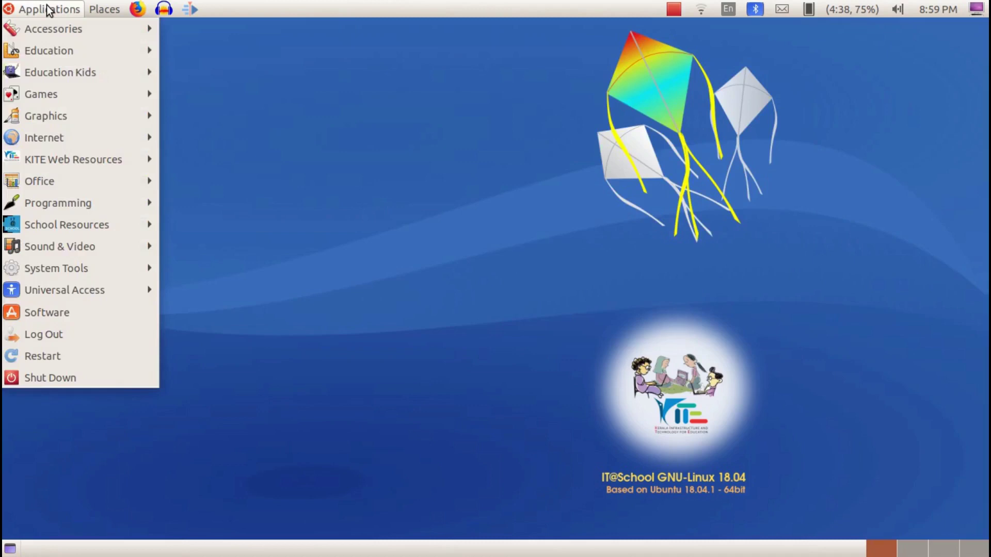
{"action": "mouse_move", "coordinate": [45, 116]}
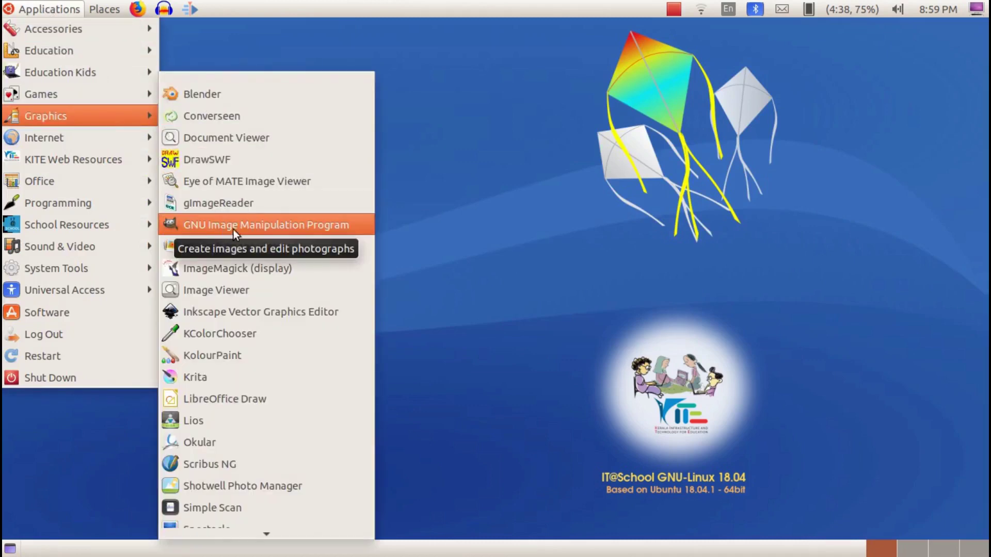
{"action": "left_click", "coordinate": [234, 227]}
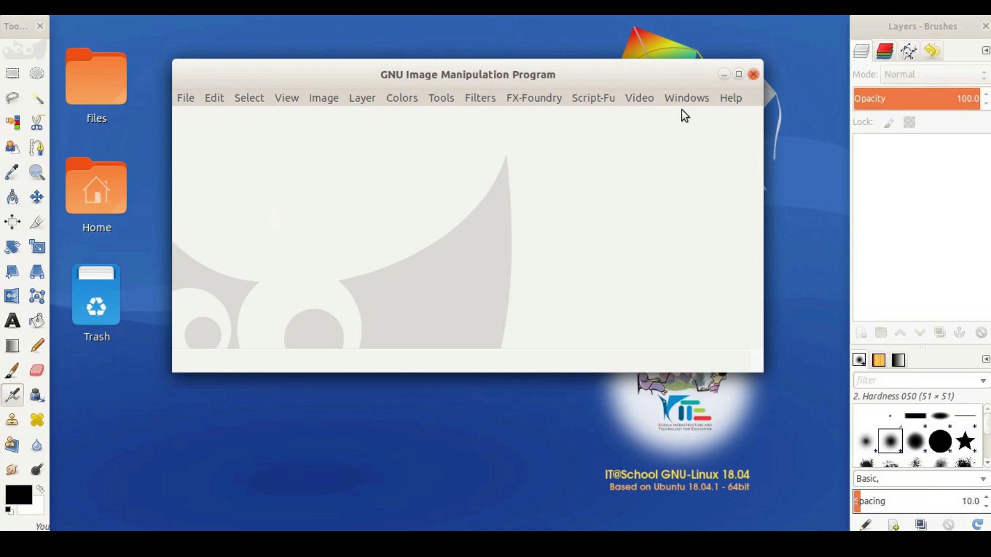
Try single-window mode and maximize, then revert to separate windows and shift the image right.
{"action": "left_click", "coordinate": [686, 97]}
{"action": "left_click", "coordinate": [688, 228]}
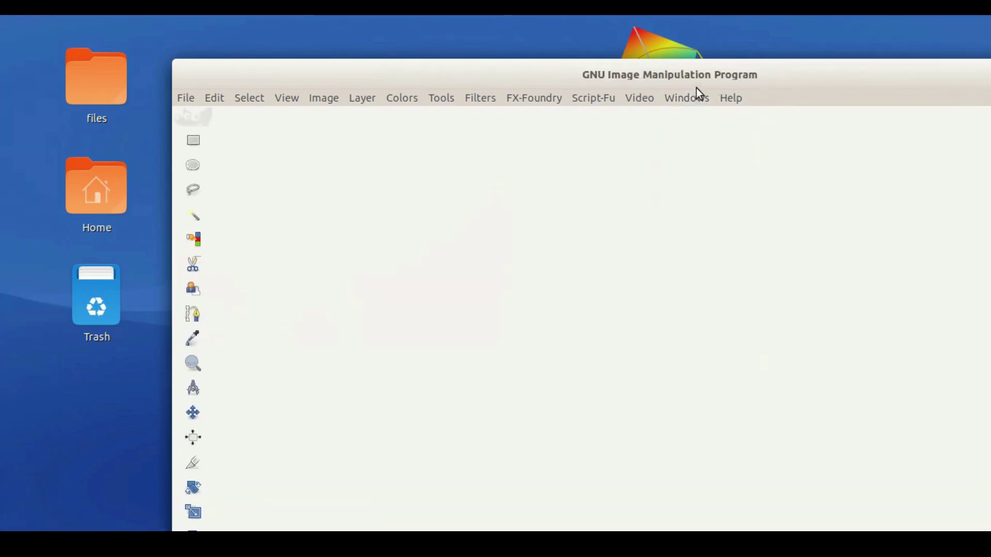
{"action": "mouse_move", "coordinate": [700, 83]}
{"action": "left_mouse_down"}
{"action": "mouse_move", "coordinate": [661, 71]}
{"action": "mouse_move", "coordinate": [661, 10]}
{"action": "left_mouse_up"}
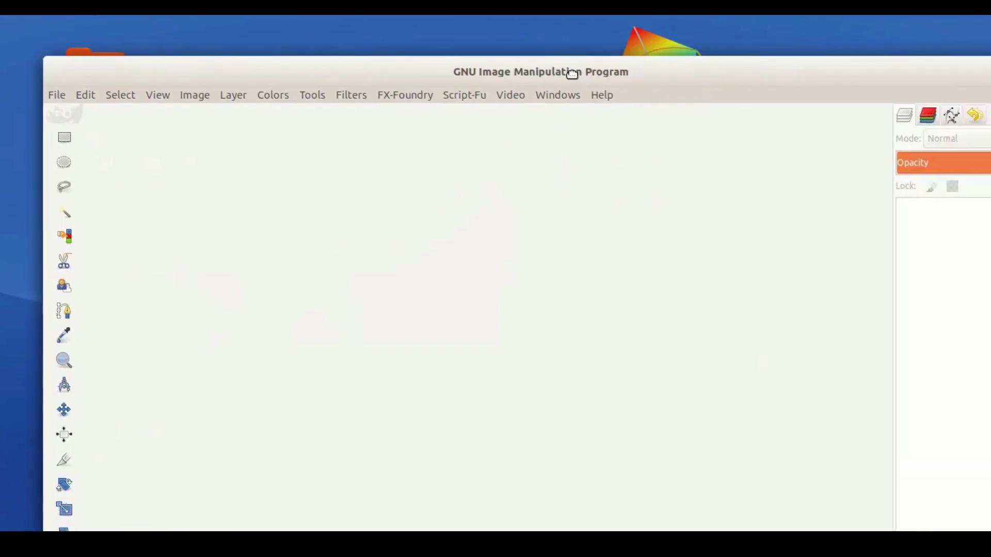
{"action": "left_click", "coordinate": [533, 87]}
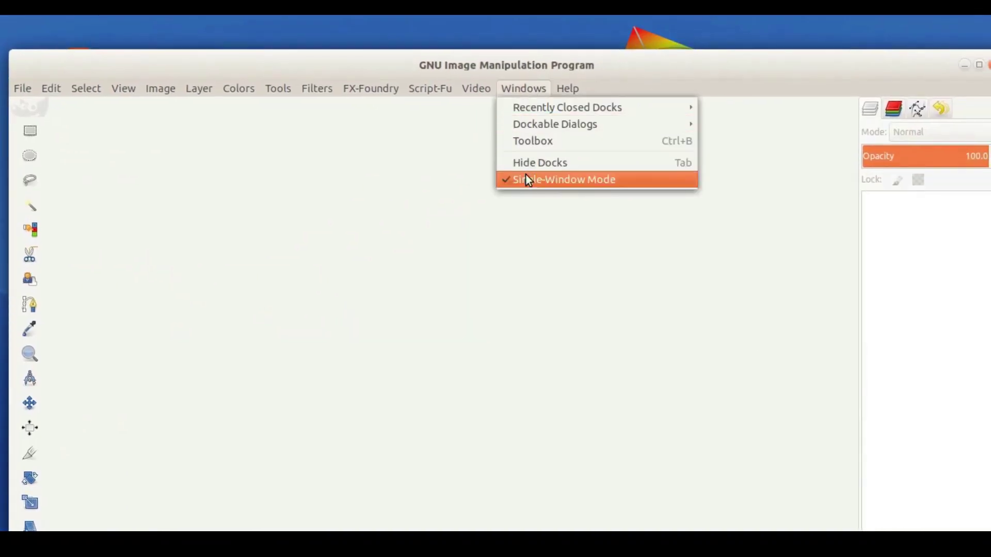
{"action": "left_click", "coordinate": [525, 179]}
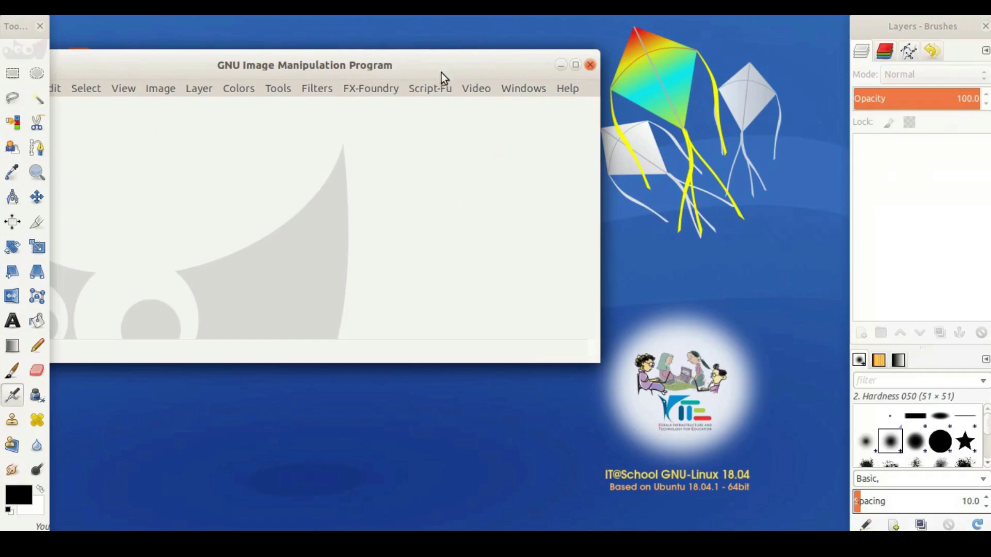
{"action": "left_click_drag", "start_coordinate": [441, 73], "coordinate": [515, 80]}
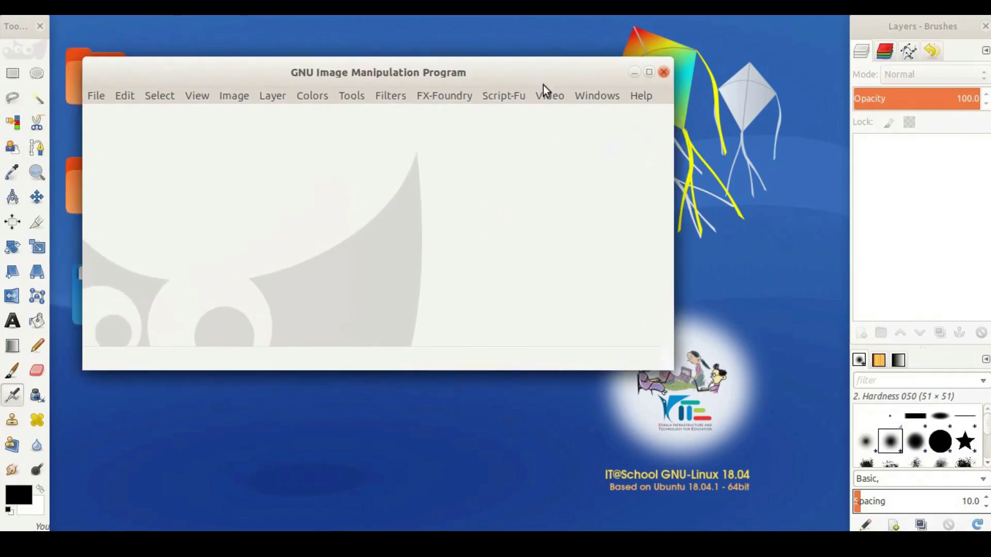
Re-enable single-window mode, move the merged window top-left, and leave single-window mode on.
{"action": "left_click", "coordinate": [590, 96]}
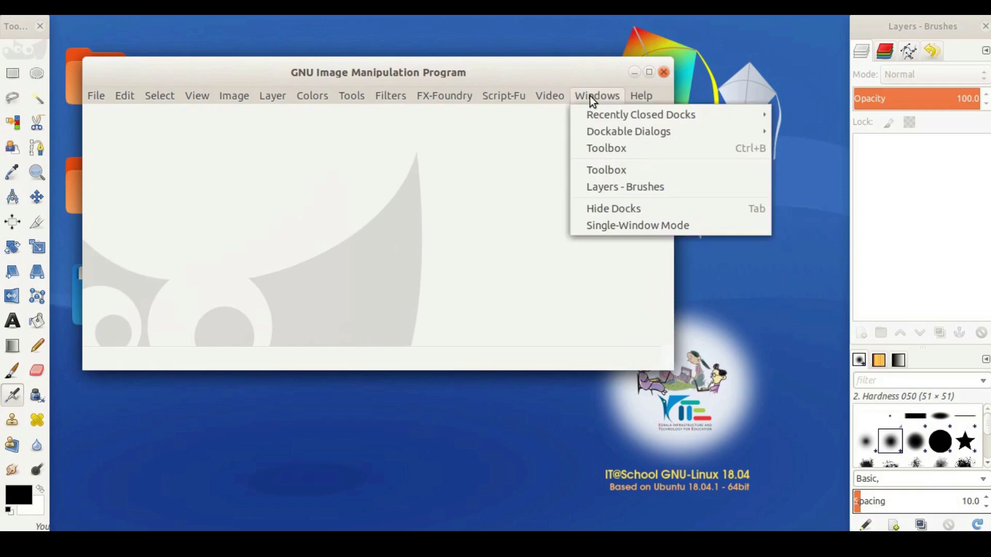
{"action": "left_click", "coordinate": [592, 230]}
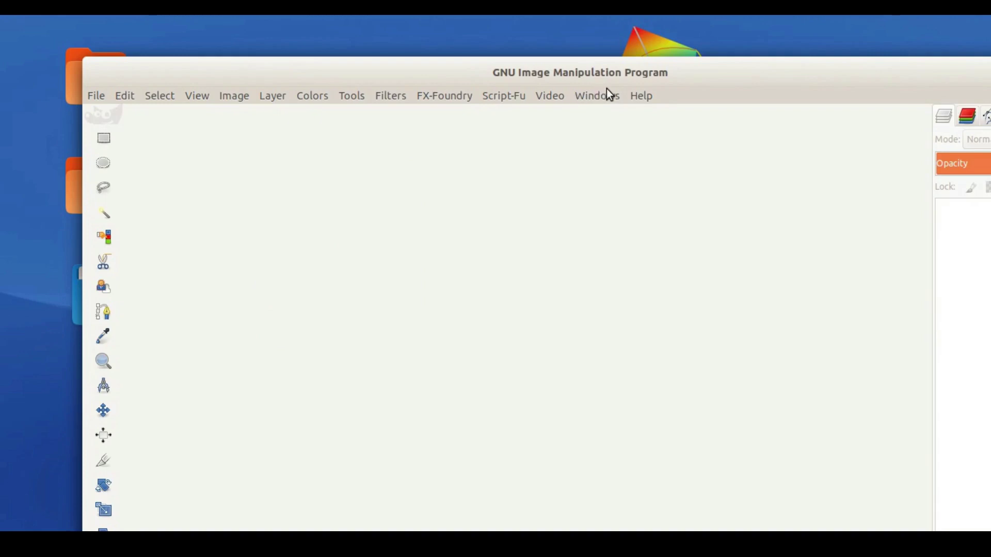
{"action": "left_click_drag", "start_coordinate": [676, 78], "coordinate": [581, 60]}
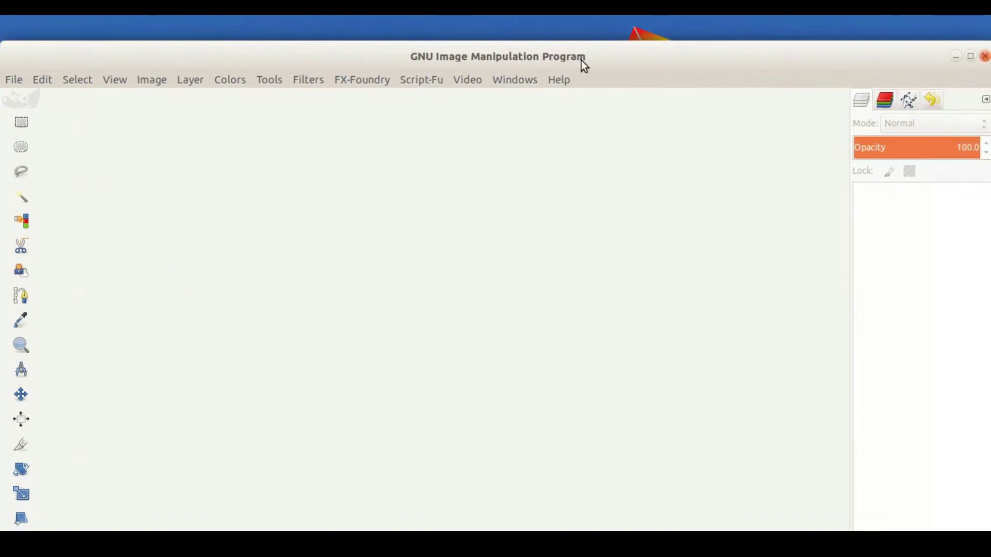
{"action": "left_click", "coordinate": [509, 78]}
{"action": "left_click", "coordinate": [513, 169]}
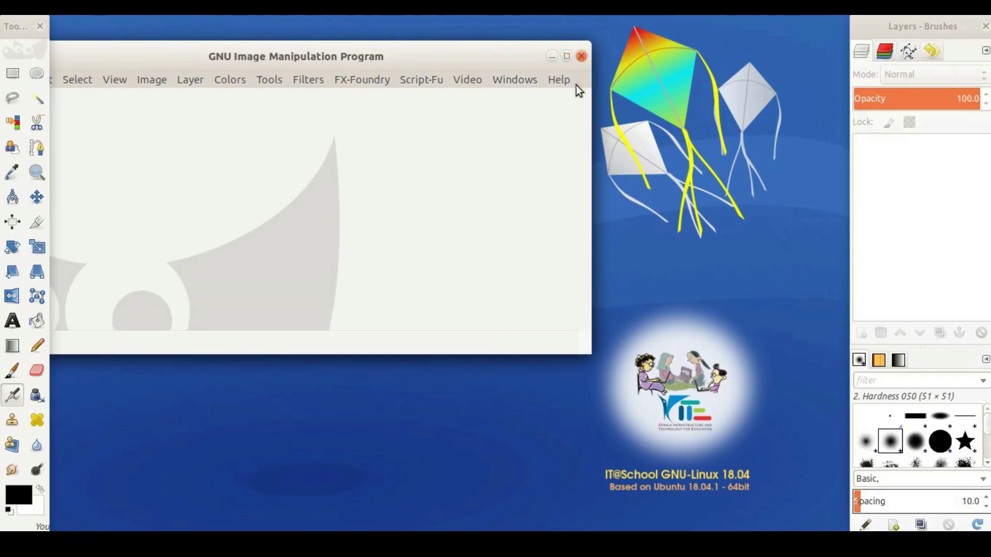
{"action": "left_click", "coordinate": [519, 78]}
{"action": "left_click", "coordinate": [507, 205]}
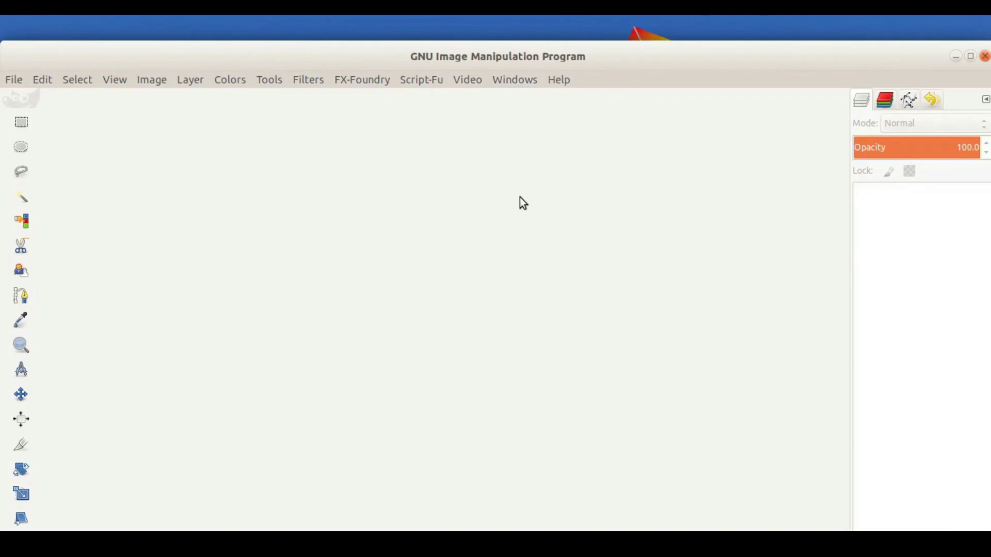
Widen the docked toolbox so its tools show in three columns with colour swatches.
{"action": "left_click", "coordinate": [680, 18]}
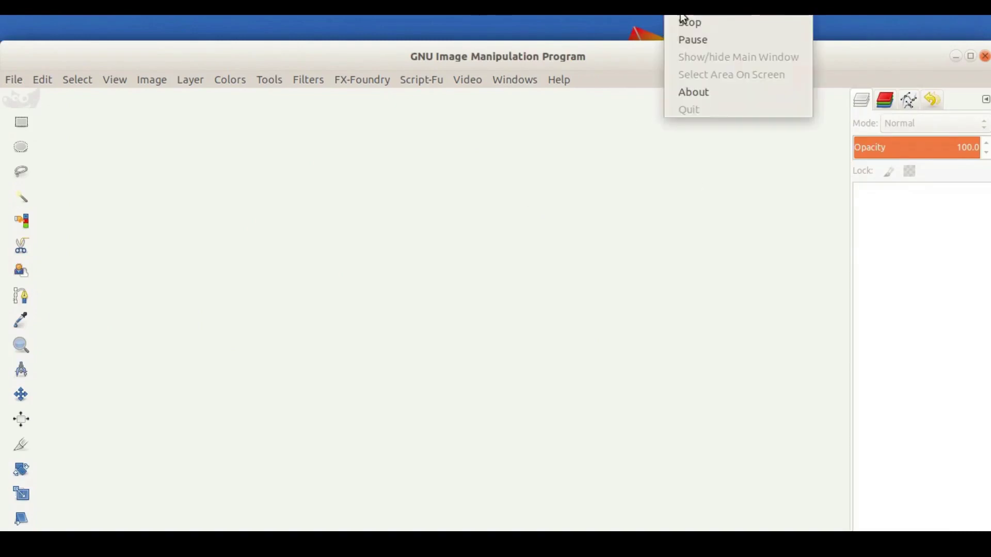
{"action": "left_click", "coordinate": [682, 21]}
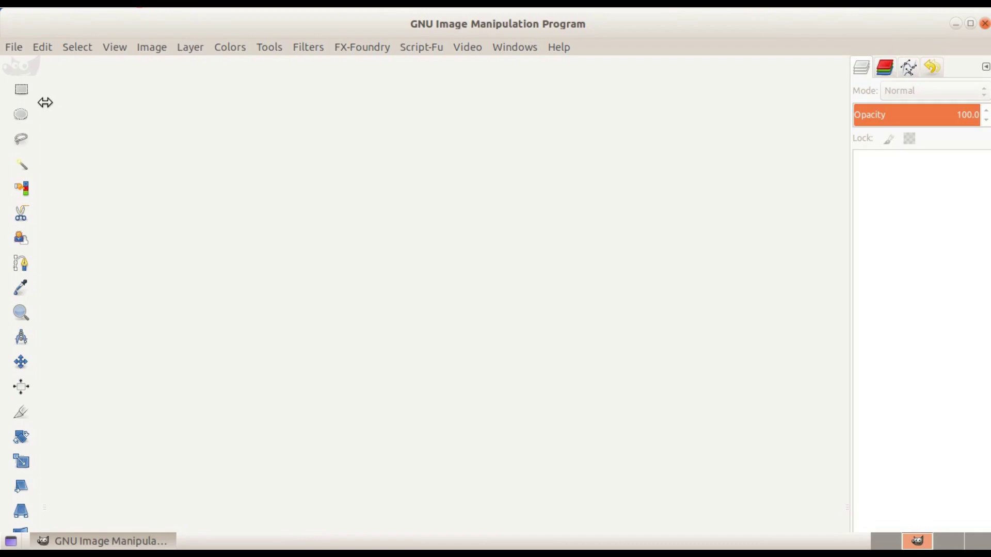
{"action": "mouse_move", "coordinate": [46, 102]}
{"action": "left_mouse_down"}
{"action": "mouse_move", "coordinate": [274, 117]}
{"action": "mouse_move", "coordinate": [84, 120]}
{"action": "left_mouse_up"}
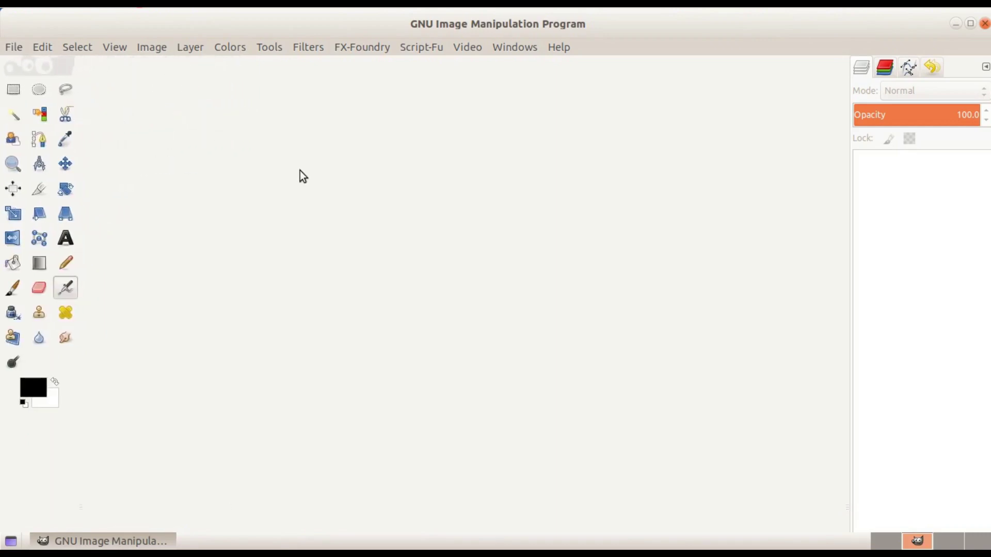